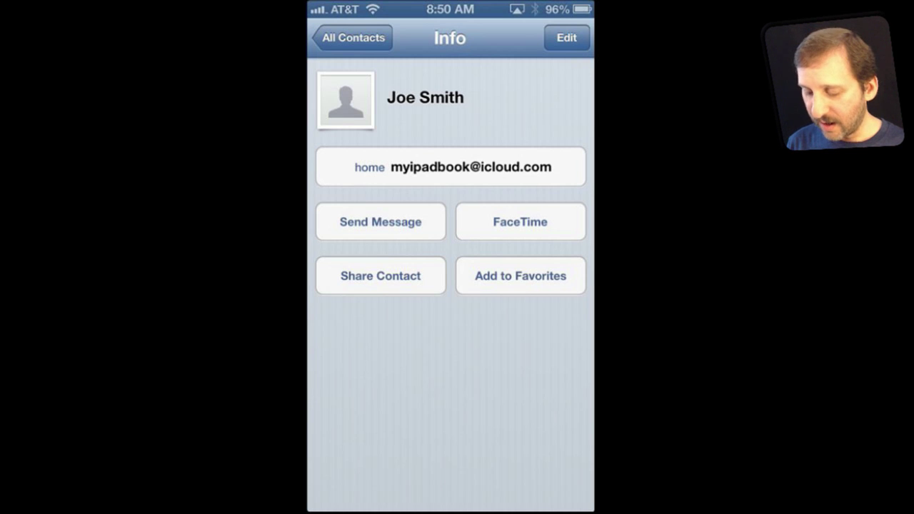
Step: Put the contact card into edit mode and open the 'add field' list of extra fields
{"action": "left_click", "coordinate": [566, 37]}
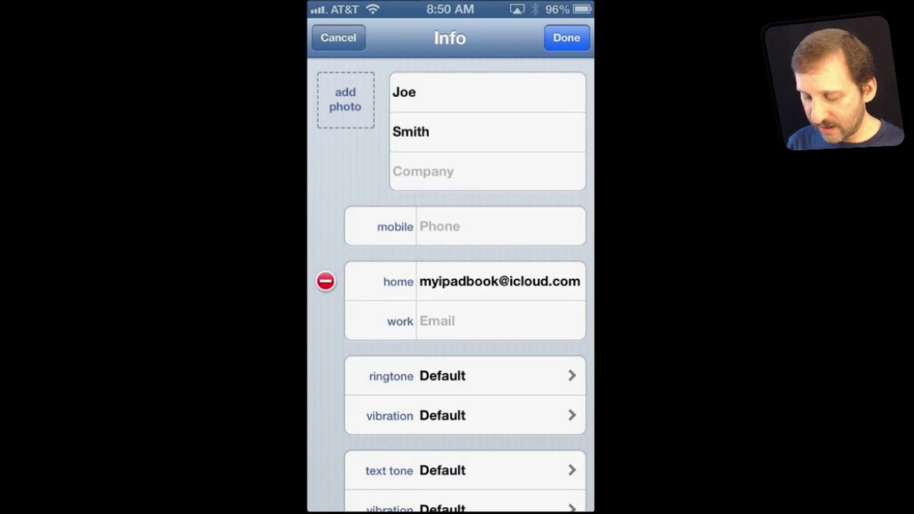
{"action": "scroll", "coordinate": [449, 286], "scroll_direction": "down", "scroll_amount": 5}
{"action": "scroll", "coordinate": [450, 285], "scroll_direction": "up", "scroll_amount": 5}
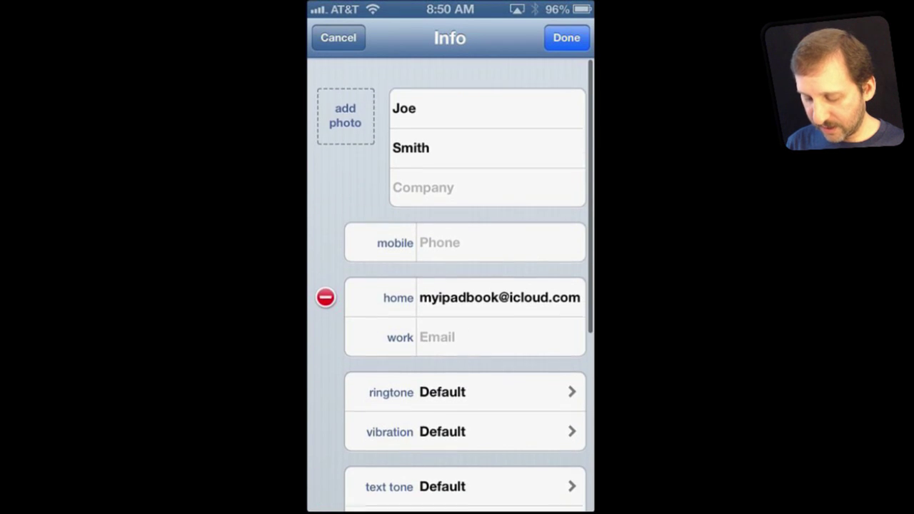
{"action": "scroll", "coordinate": [449, 285], "scroll_direction": "down", "scroll_amount": 5}
{"action": "left_click", "coordinate": [378, 424]}
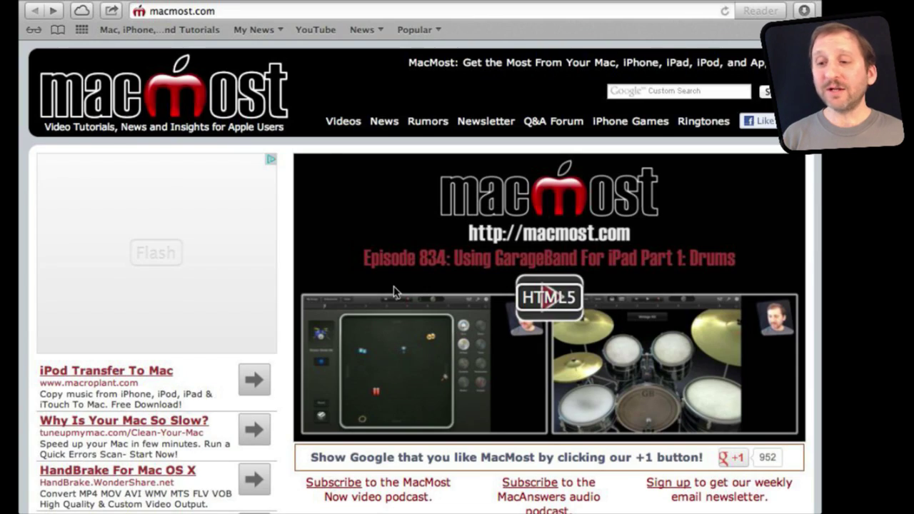
Step: Open the 'MacMost Now 833: 18 Google Search Tricks' article and scroll down to its related links
{"action": "scroll", "coordinate": [393, 286], "scroll_direction": "down", "scroll_amount": 5}
{"action": "scroll", "coordinate": [393, 286], "scroll_direction": "down", "scroll_amount": 1}
{"action": "left_click", "coordinate": [461, 204]}
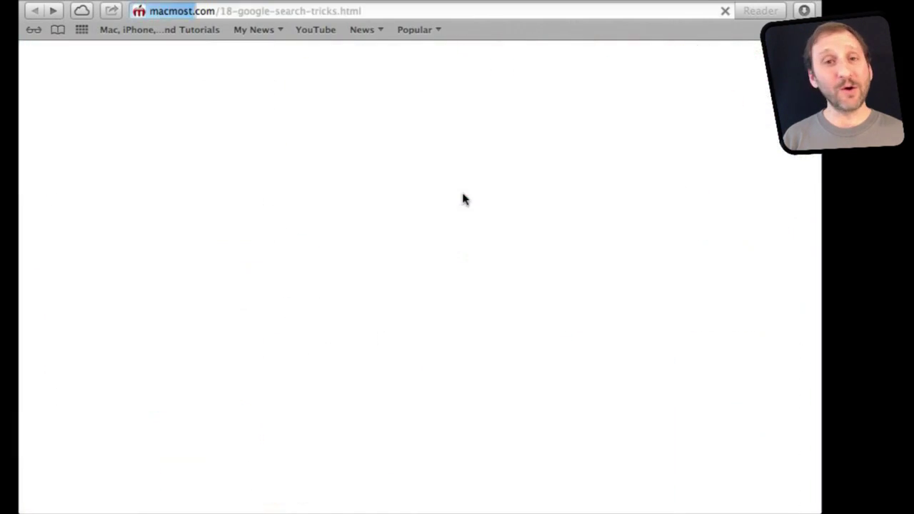
{"action": "scroll", "coordinate": [454, 276], "scroll_direction": "down", "scroll_amount": 5}
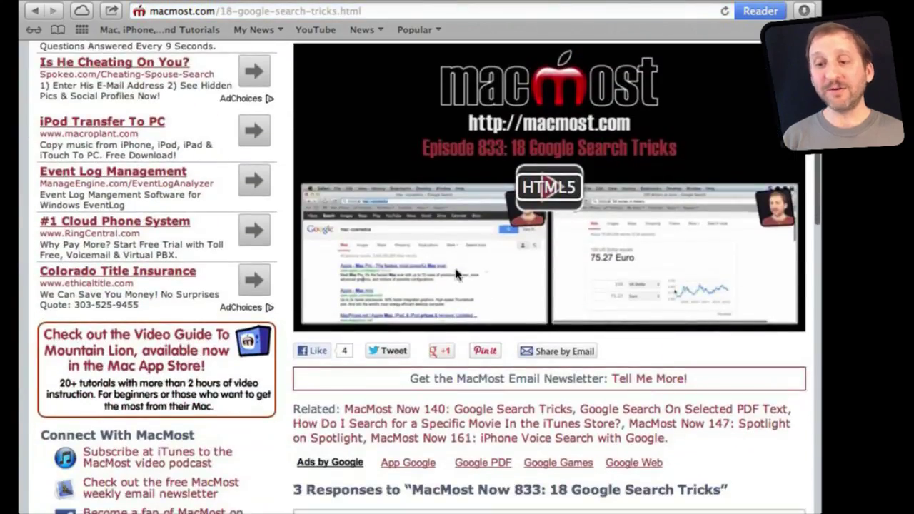